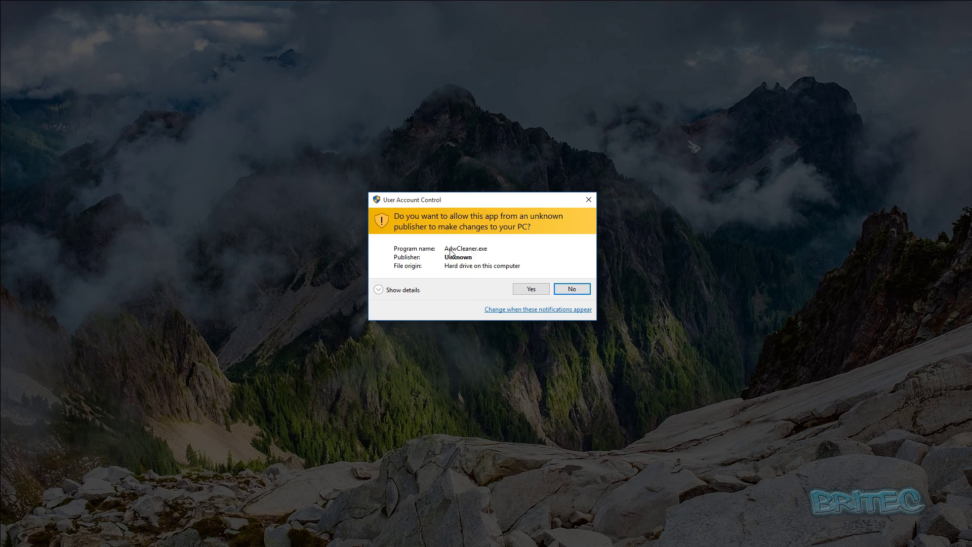
click(566, 291)
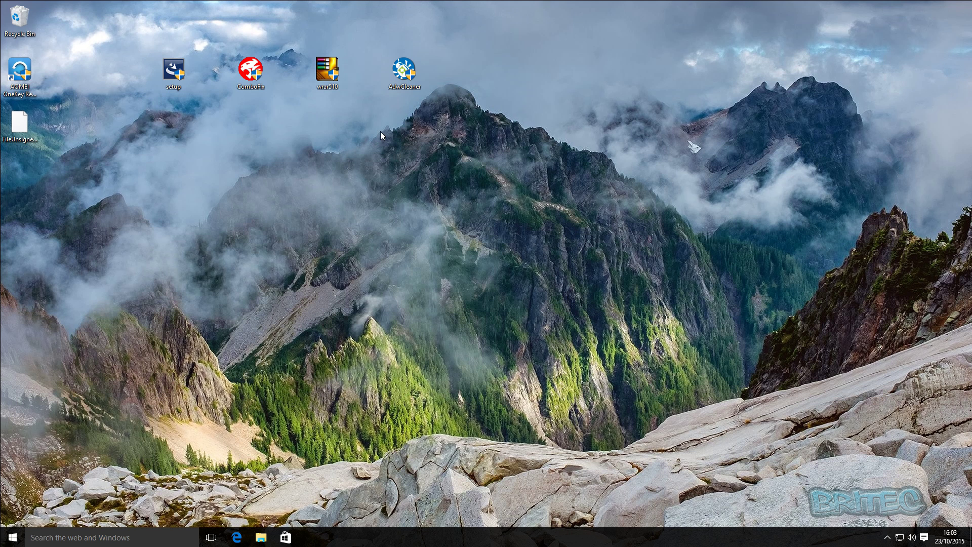
click(398, 76)
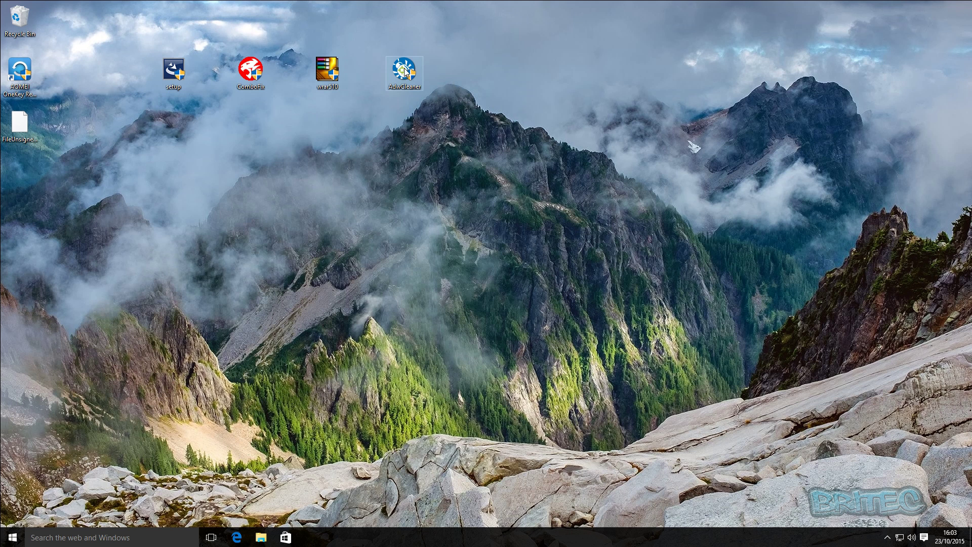
click(242, 75)
double_click(245, 76)
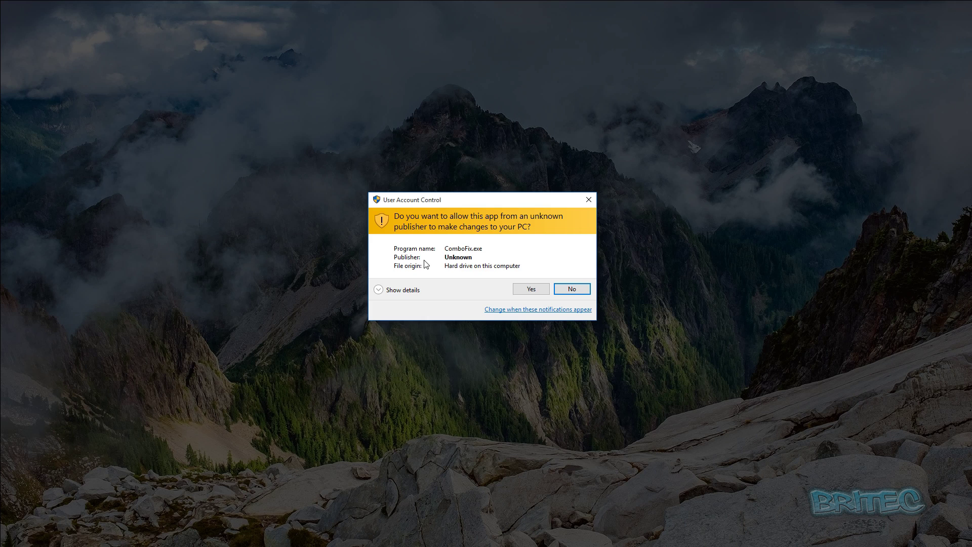
click(570, 288)
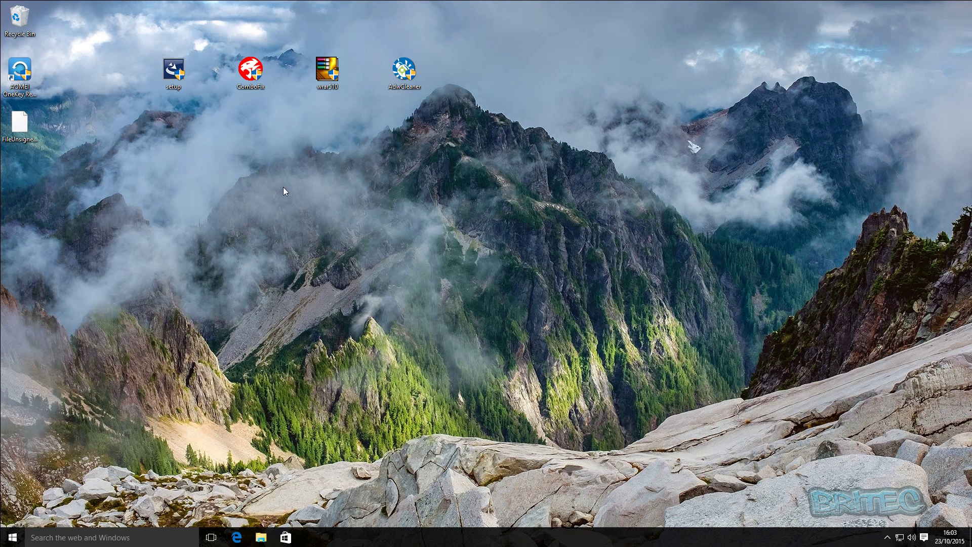
double_click(175, 74)
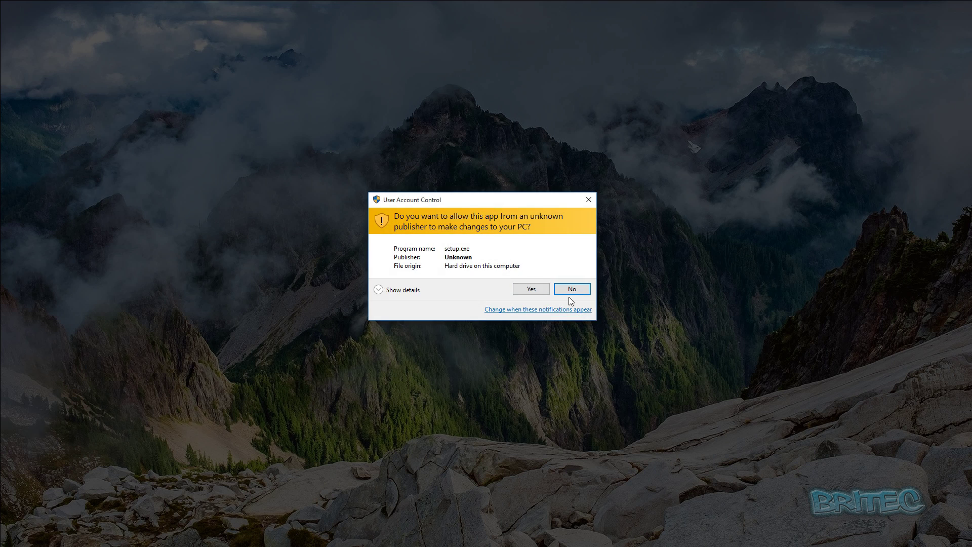
click(572, 290)
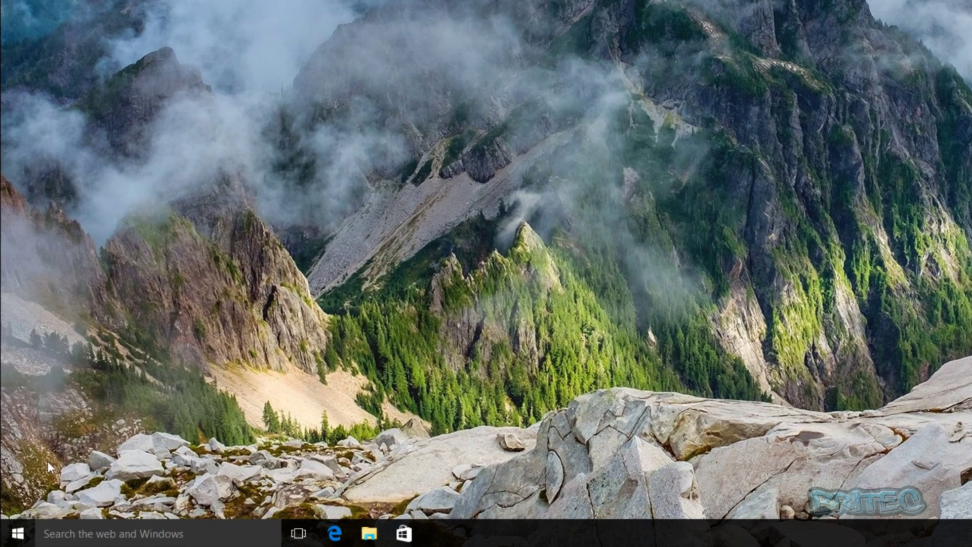
Step: Search the taskbar for secpol.msc and launch the Local Security Policy console
click(59, 532)
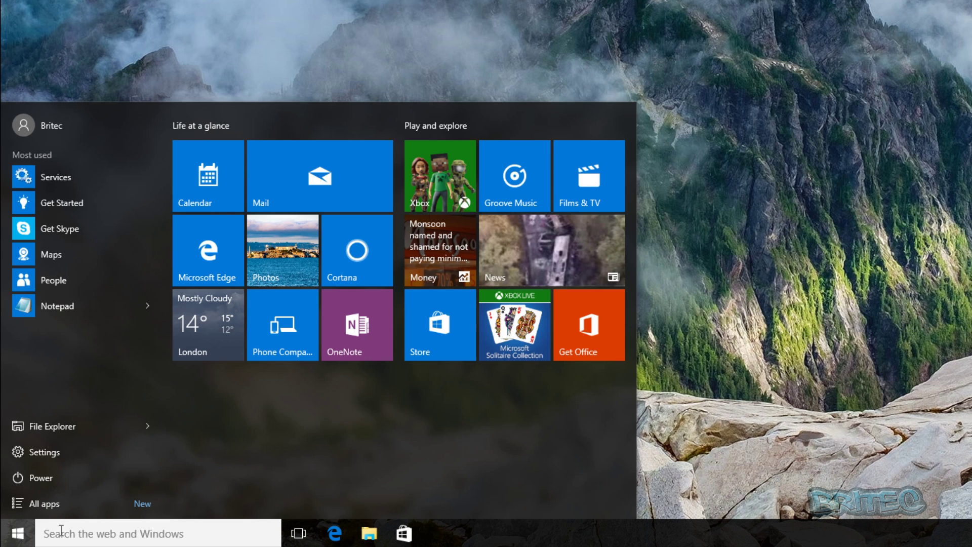
text(secpol)
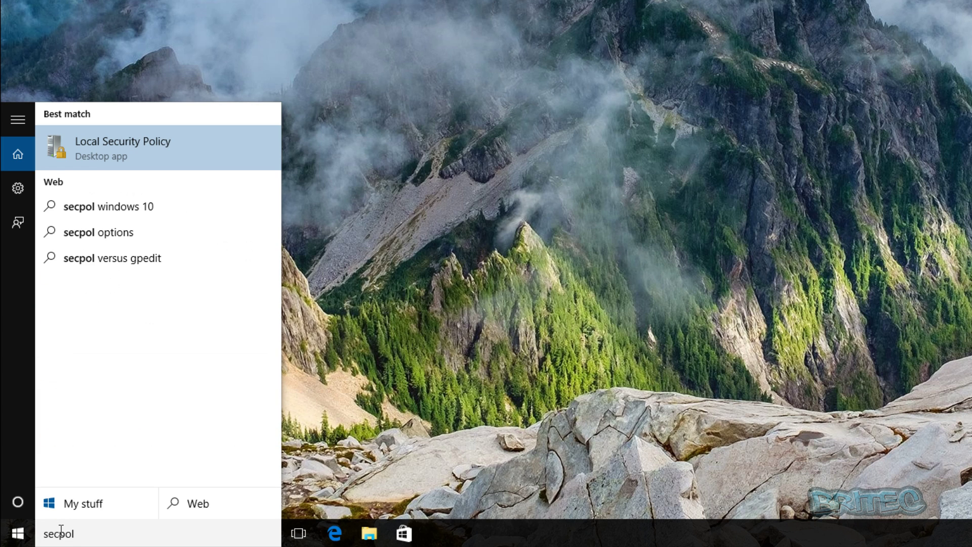
text(.m)
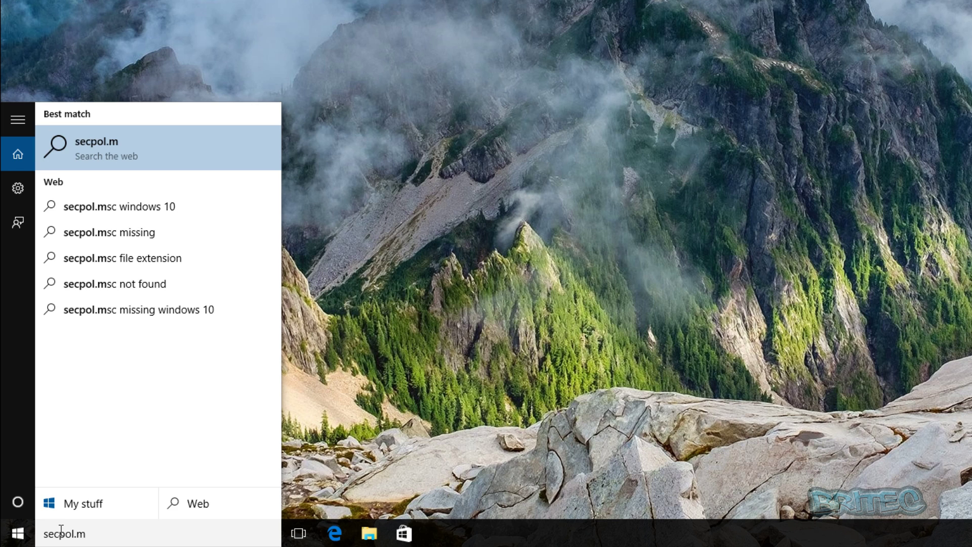
text(sc)
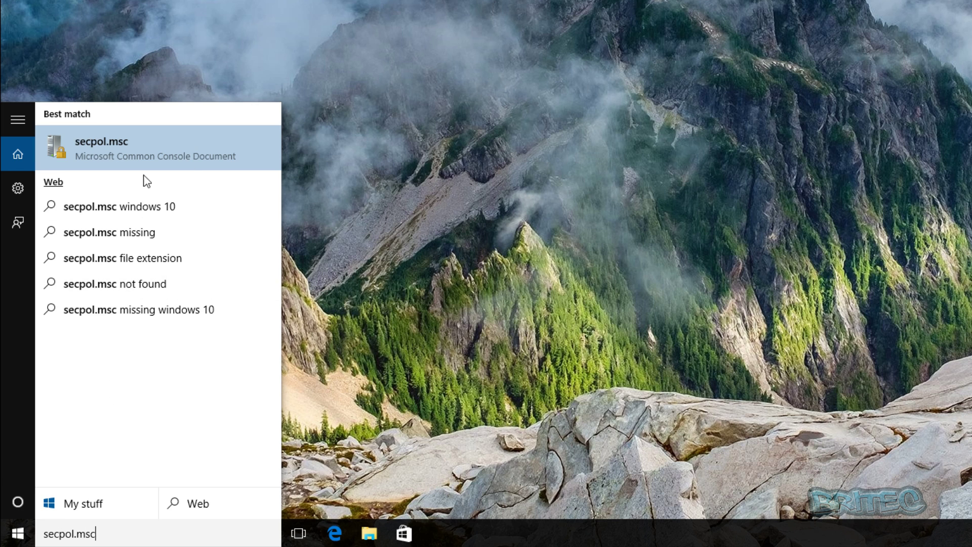
click(92, 148)
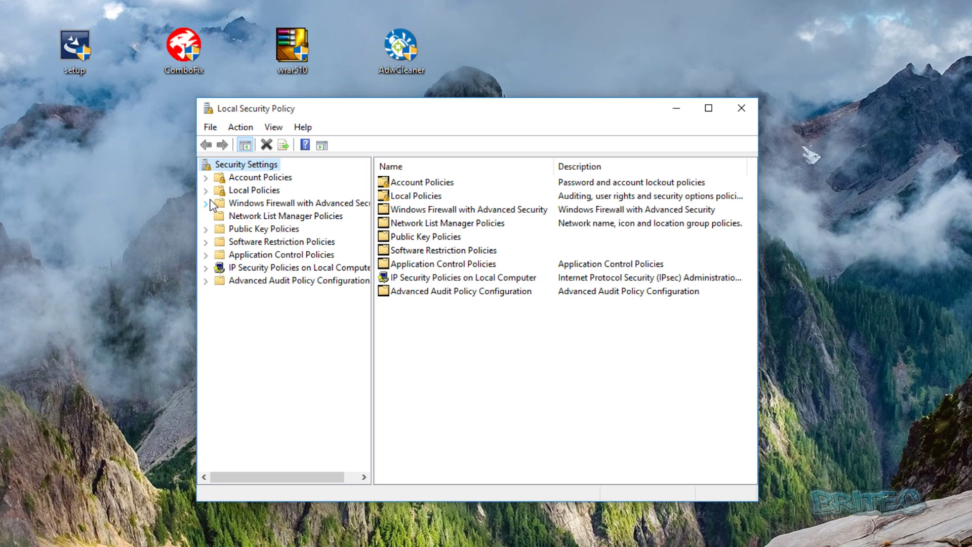
Step: Expand Local Policies, select Security Options, and scroll to the User Account Control policies
click(234, 192)
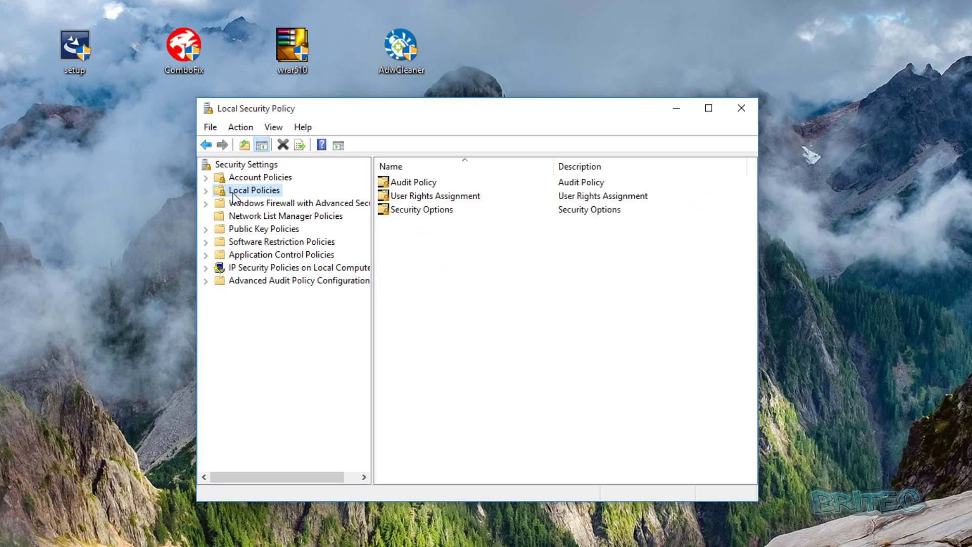
click(206, 191)
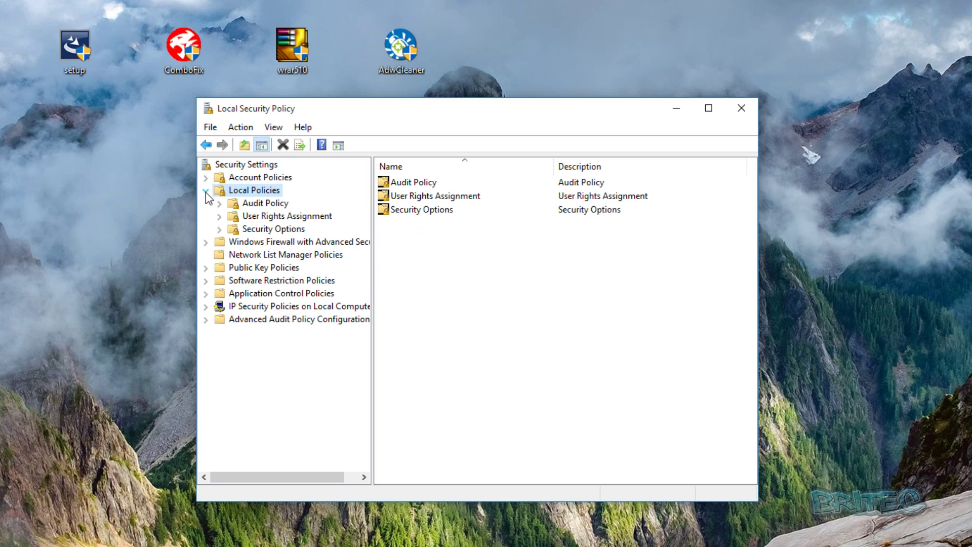
click(264, 231)
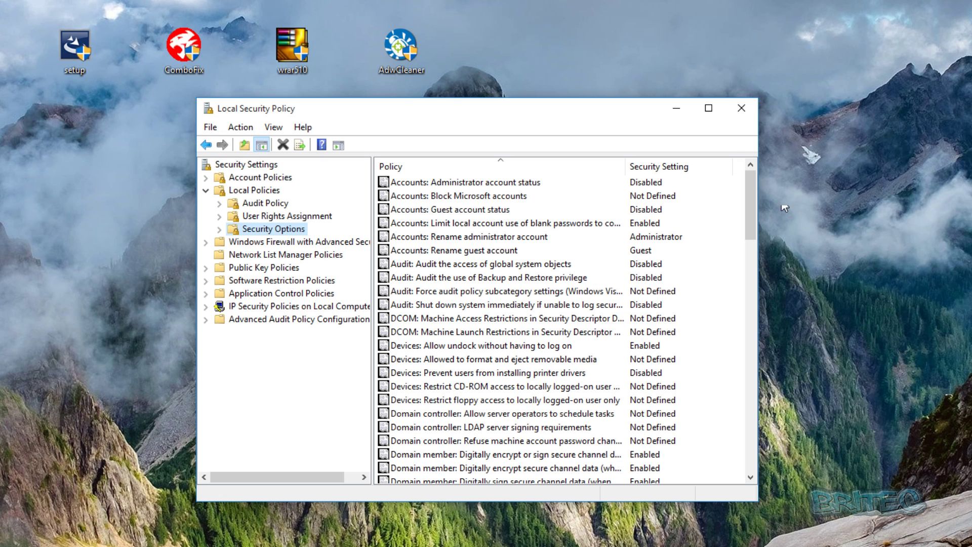
drag(749, 199, 751, 443)
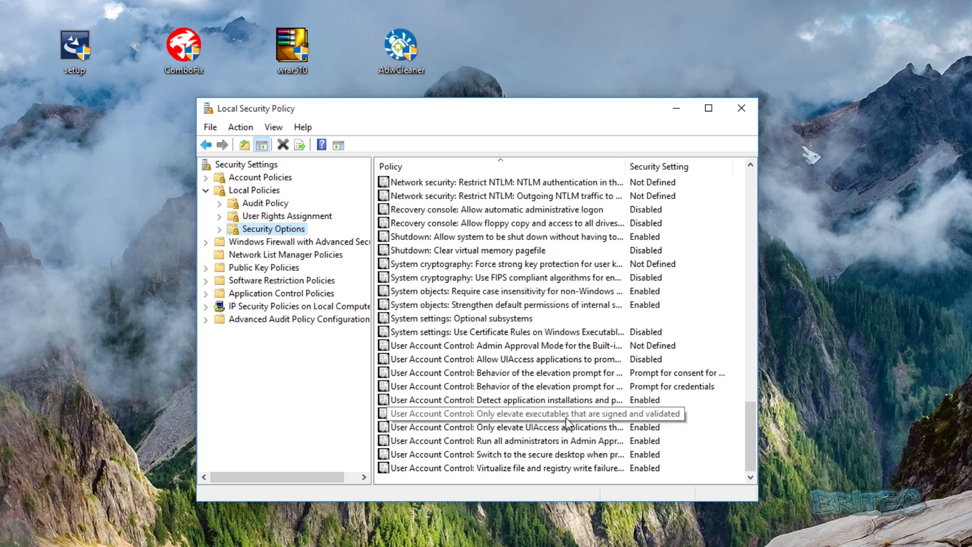
Step: Set 'Only elevate executables that are signed and validated' to Enabled and apply it
click(548, 414)
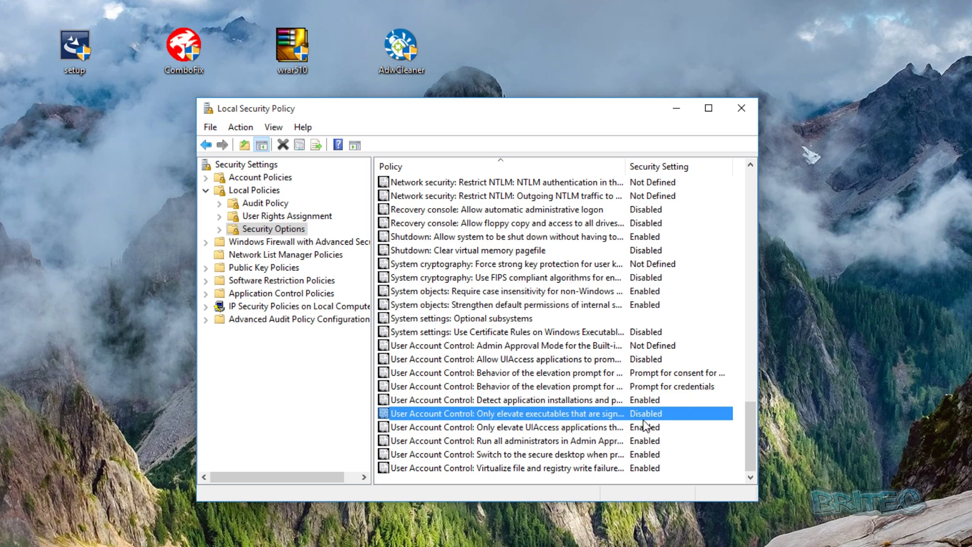
double_click(593, 414)
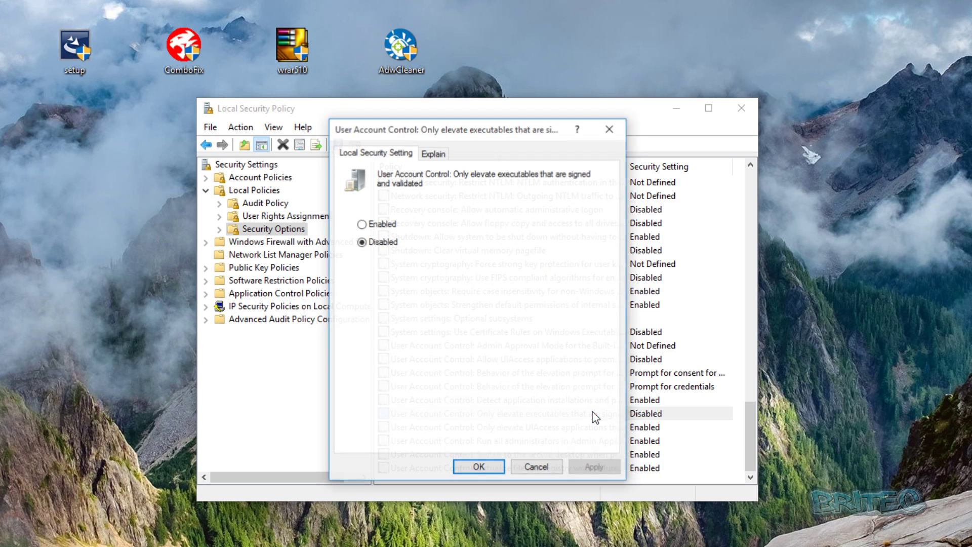
click(361, 224)
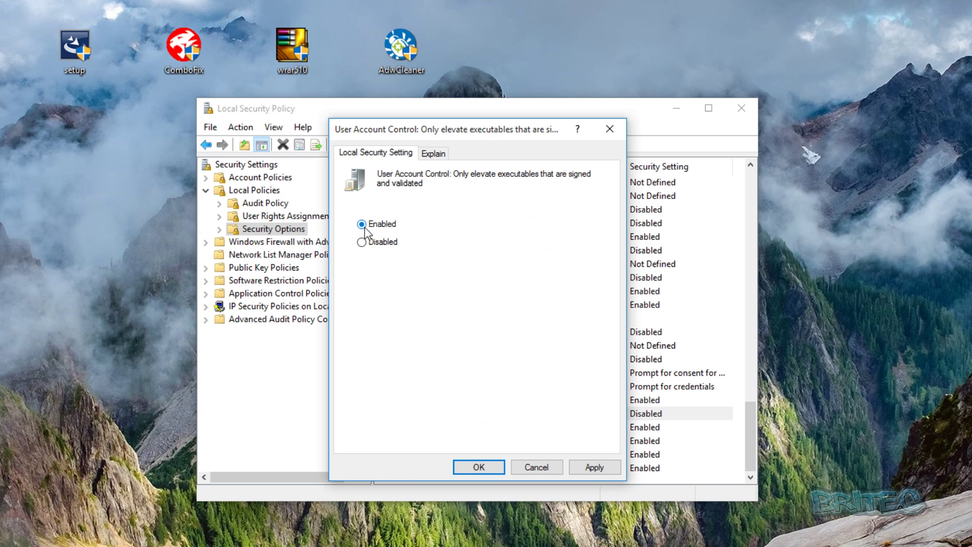
click(584, 466)
click(473, 464)
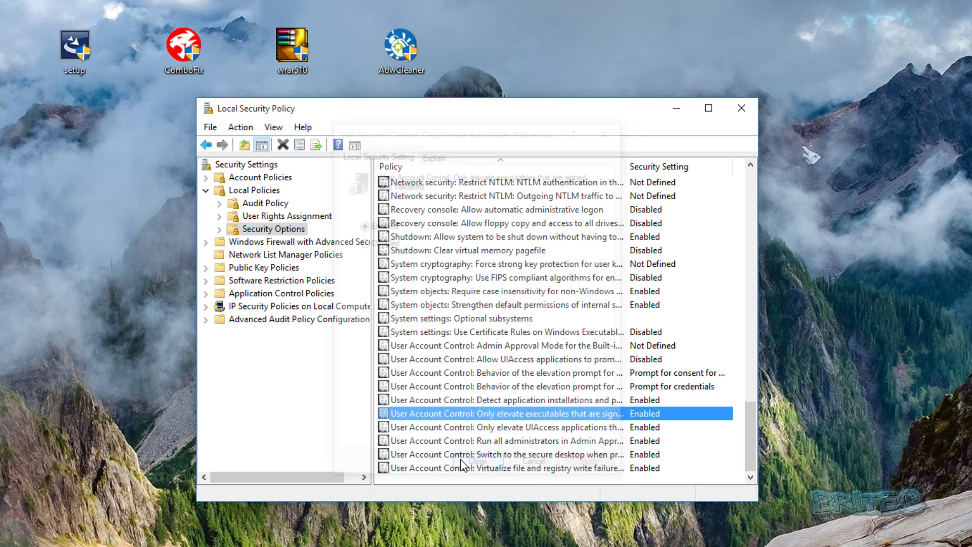
Step: Minimize the console and confirm AdwCleaner now fails to launch, dismissing the error
click(677, 110)
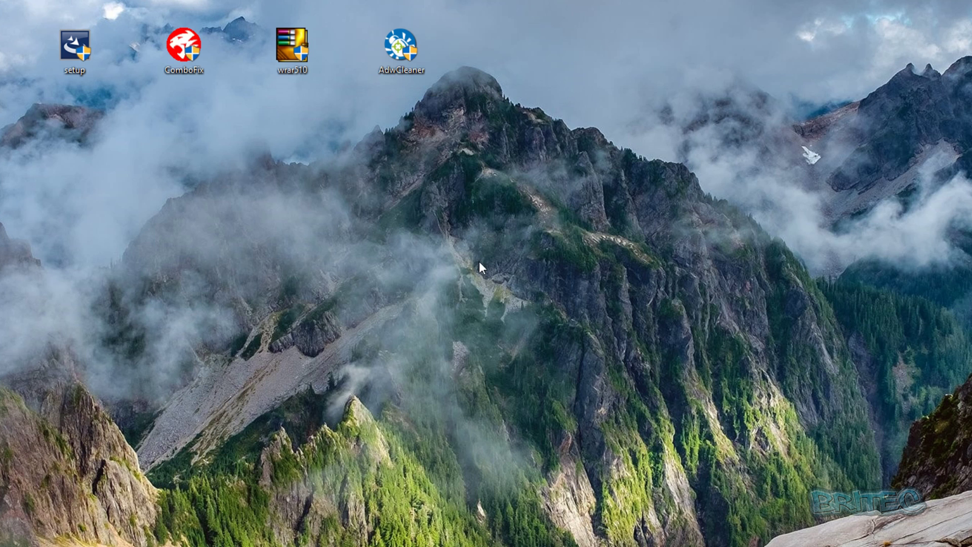
double_click(400, 43)
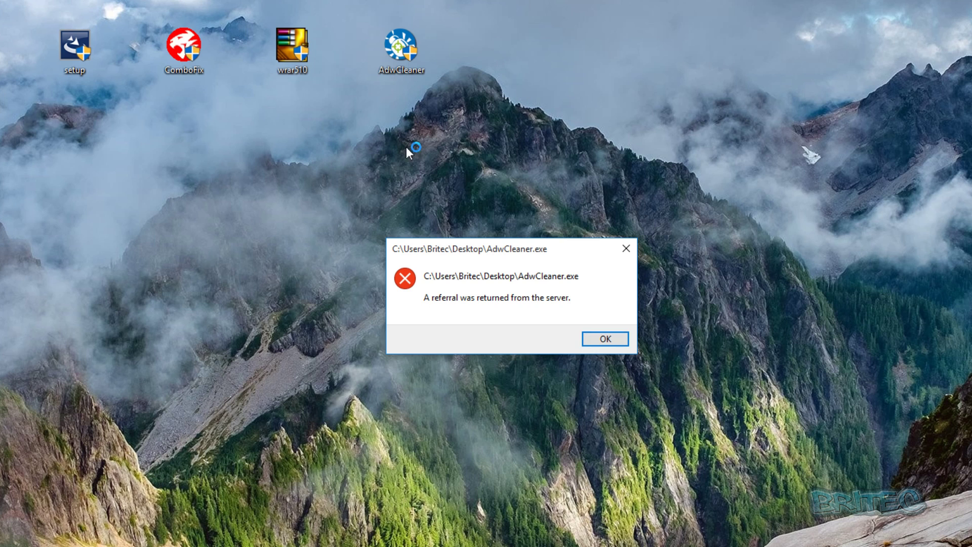
click(607, 339)
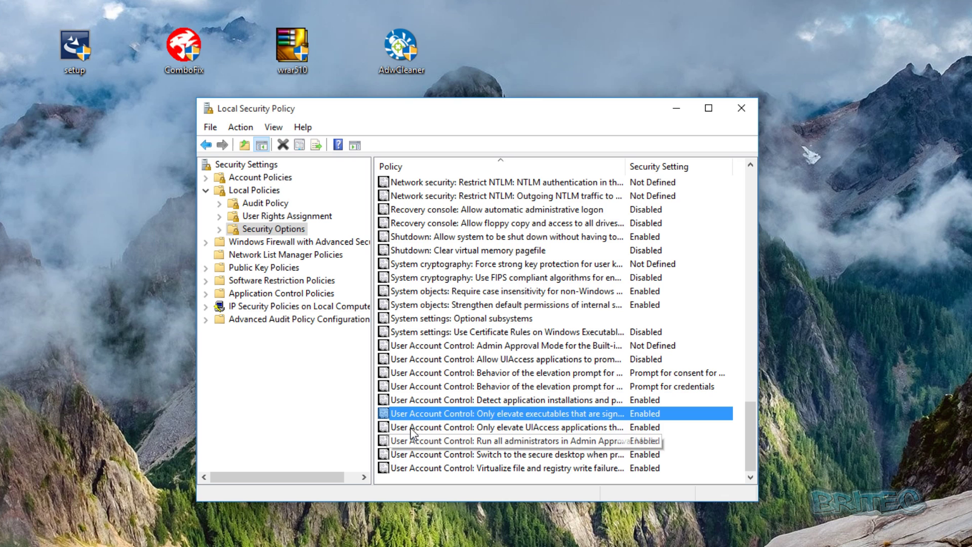
Step: Set 'Only elevate executables that are signed and validated' back to Disabled and apply it
double_click(448, 413)
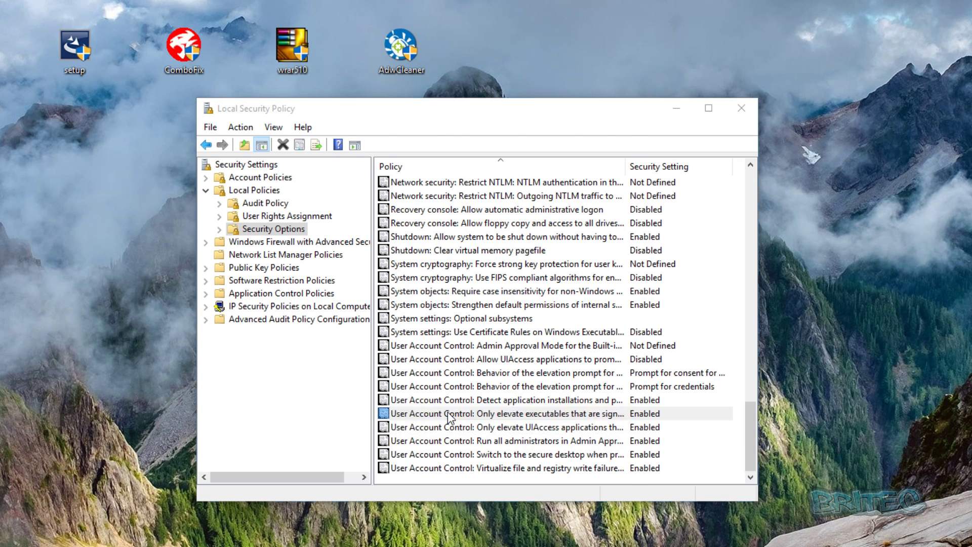
click(363, 242)
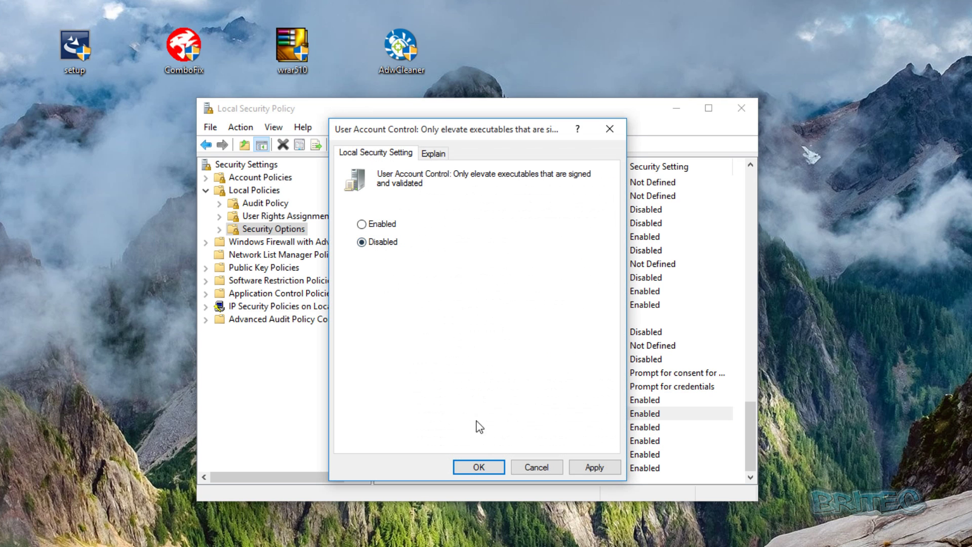
click(601, 468)
click(499, 469)
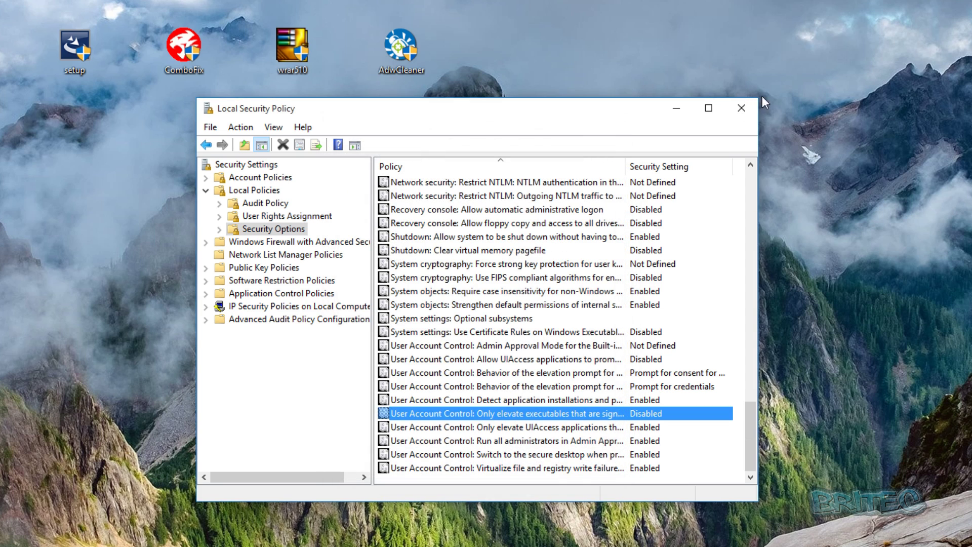
Step: Close Local Security Policy and confirm AdwCleaner raises its permission prompt again, then dismiss it
click(749, 112)
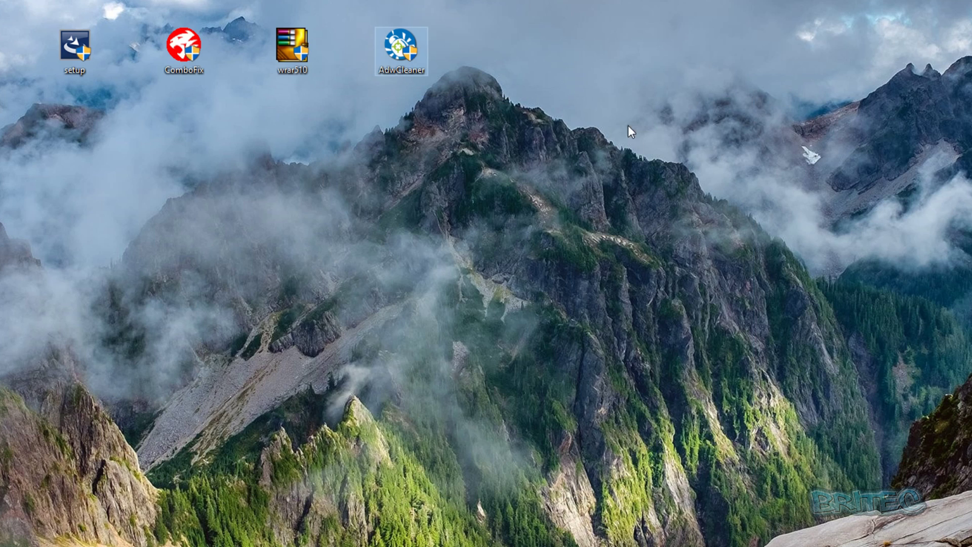
double_click(402, 49)
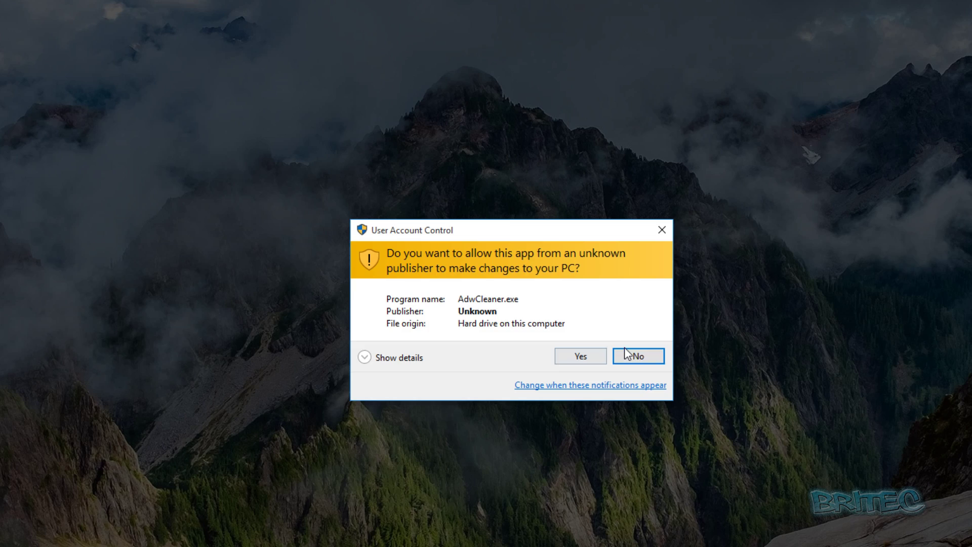
click(659, 229)
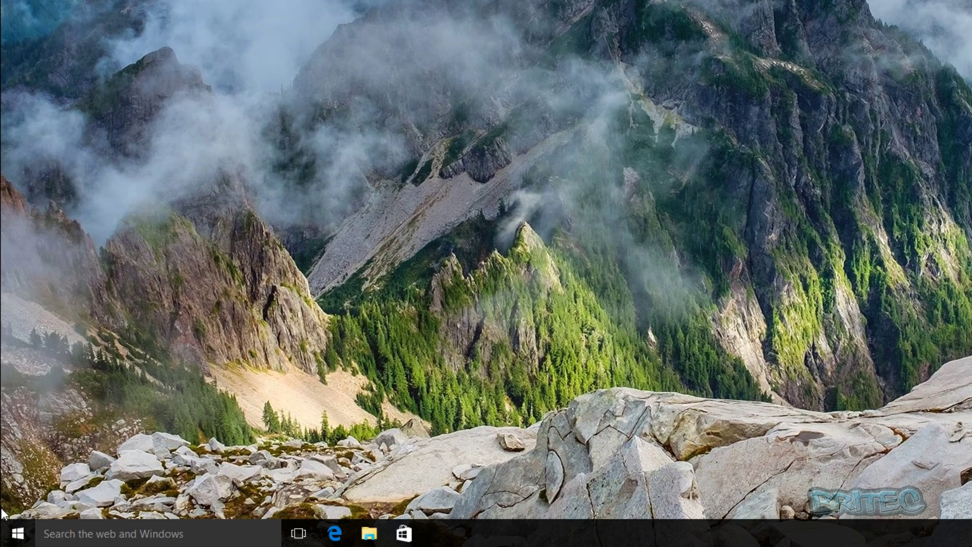
click(17, 533)
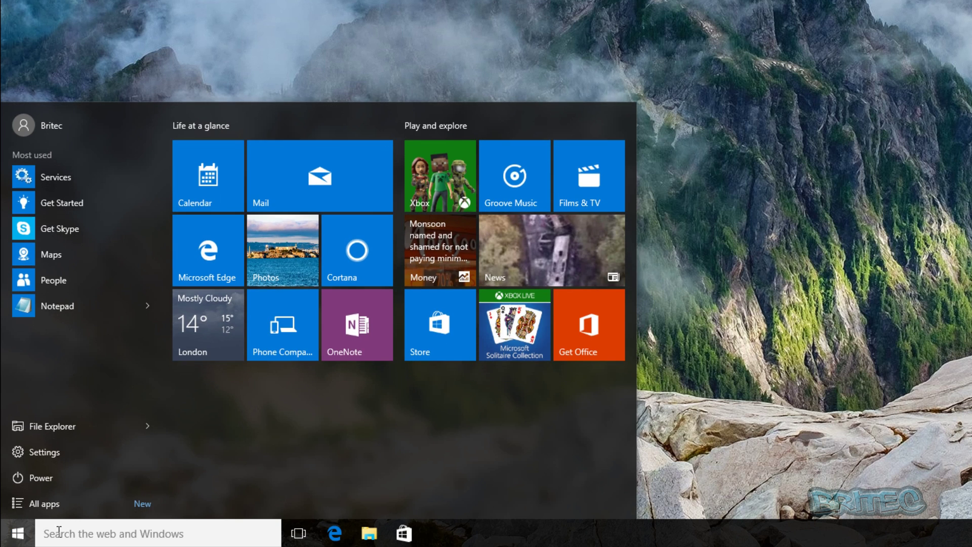
Step: Search for regedit and launch Registry Editor, approving the User Account Control prompt
click(59, 532)
text(reg)
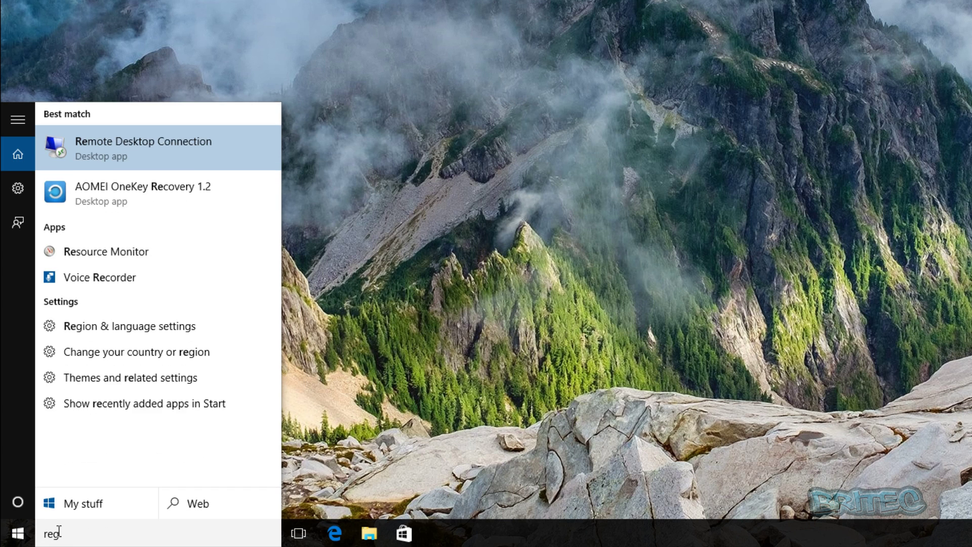
text(edit)
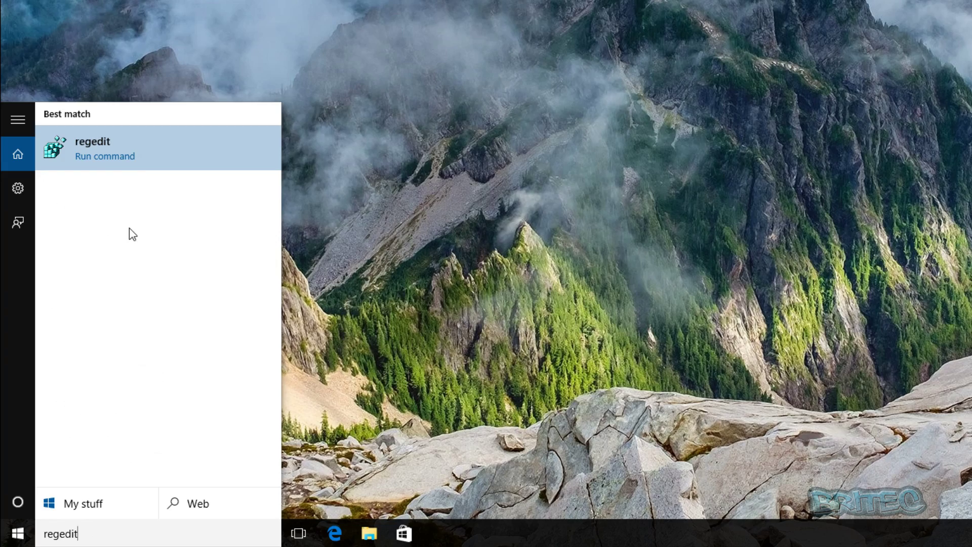
click(82, 150)
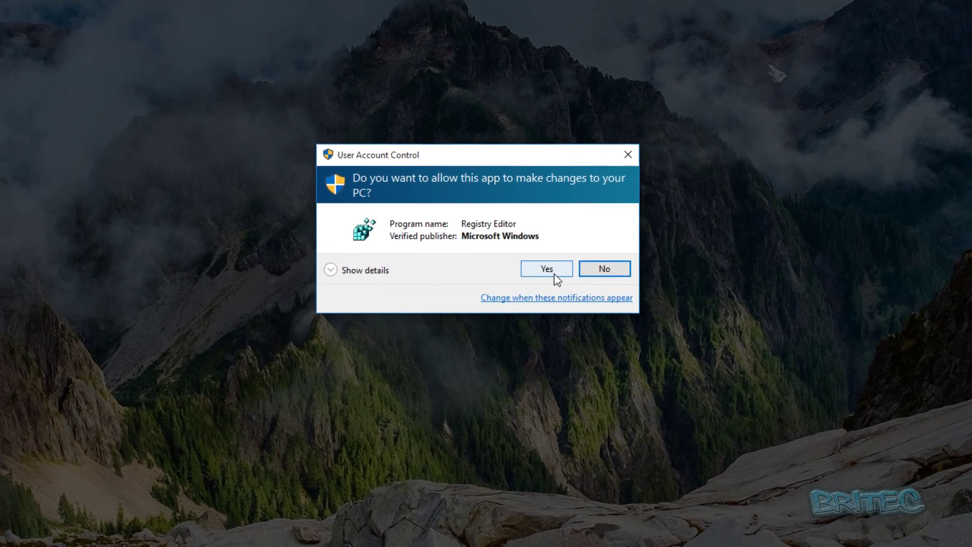
click(547, 269)
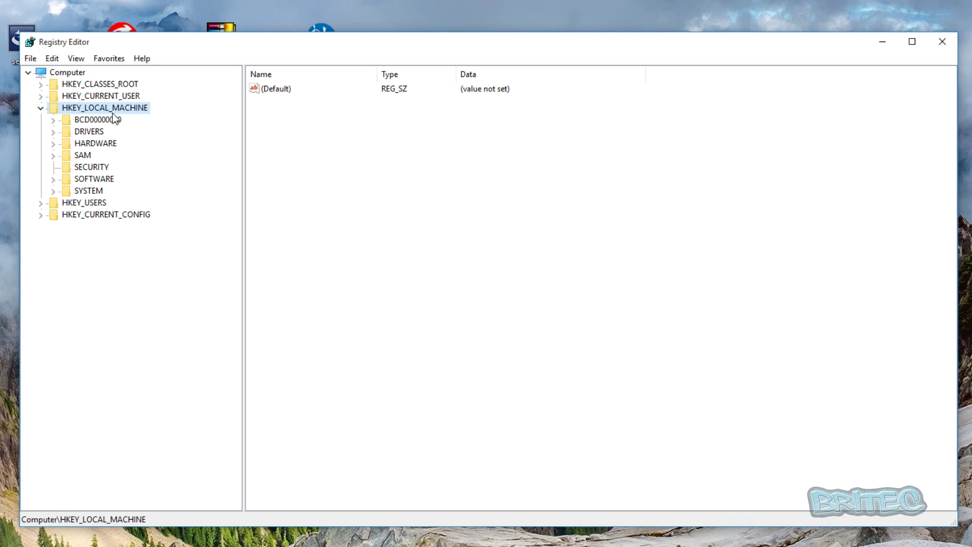
Step: Expand HKEY_LOCAL_MACHINE\SOFTWARE\Microsoft\Windows down to the CurrentVersion key
click(93, 180)
click(54, 180)
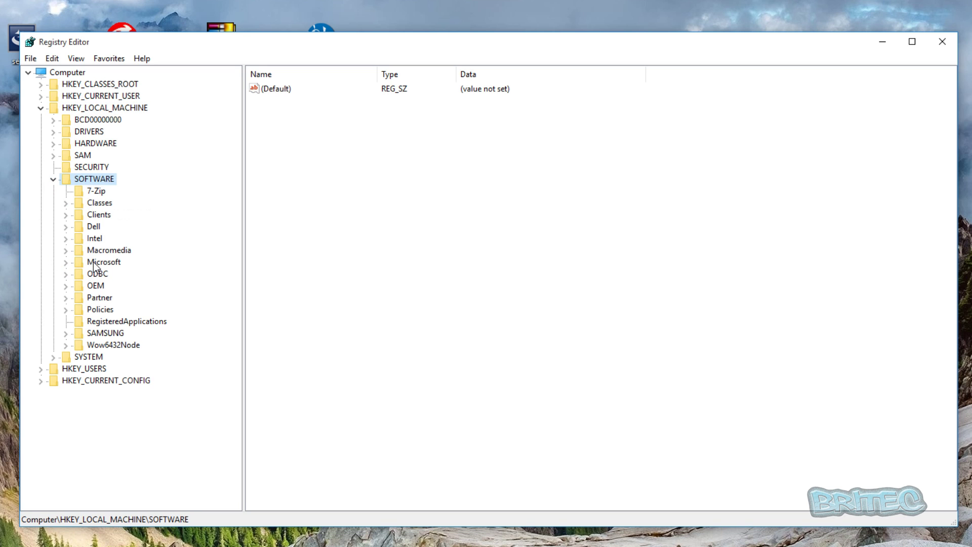
click(60, 261)
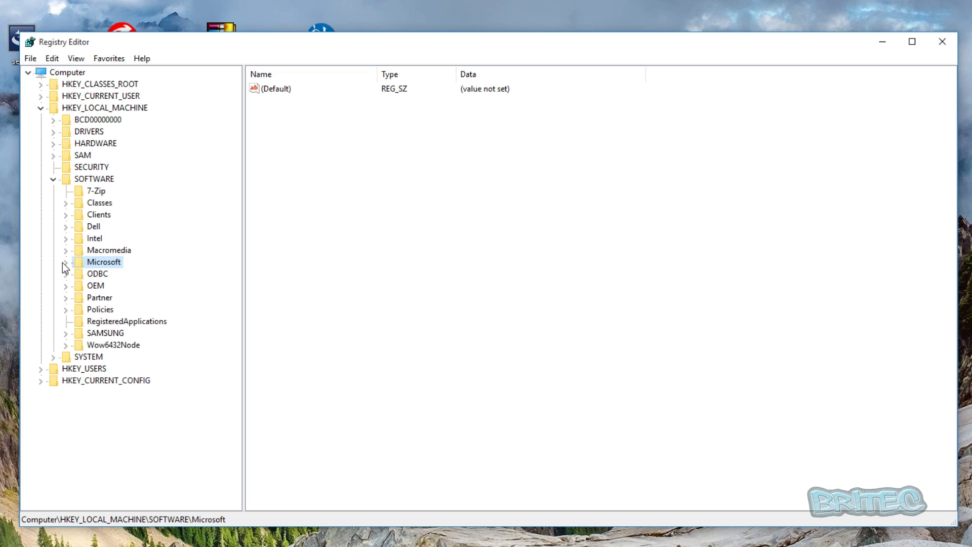
click(63, 263)
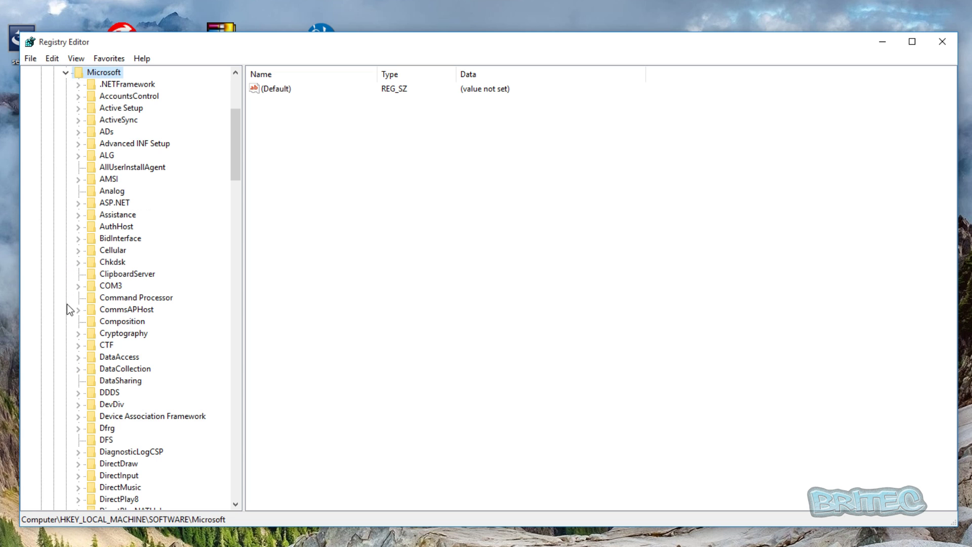
scroll(109, 396, down, 9)
scroll(113, 397, down, 8)
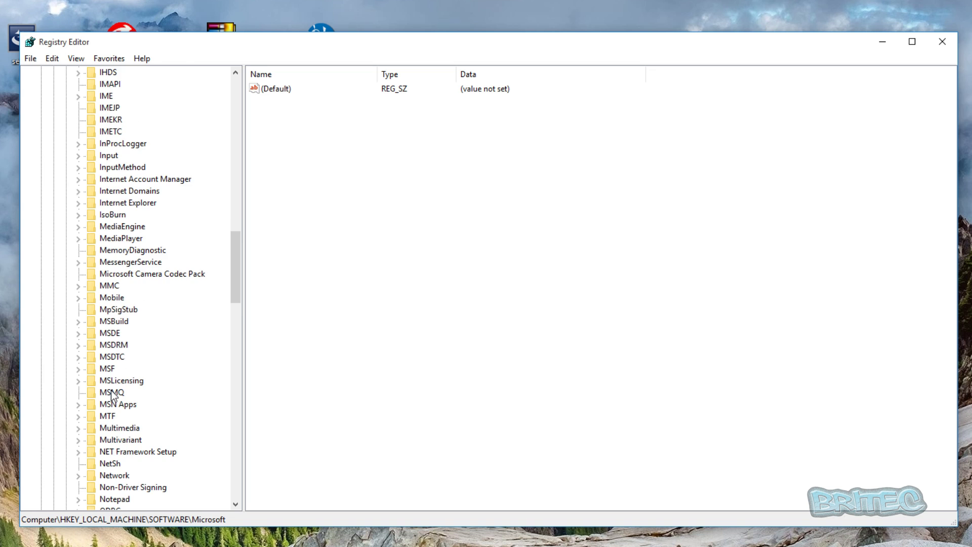
scroll(113, 416, down, 20)
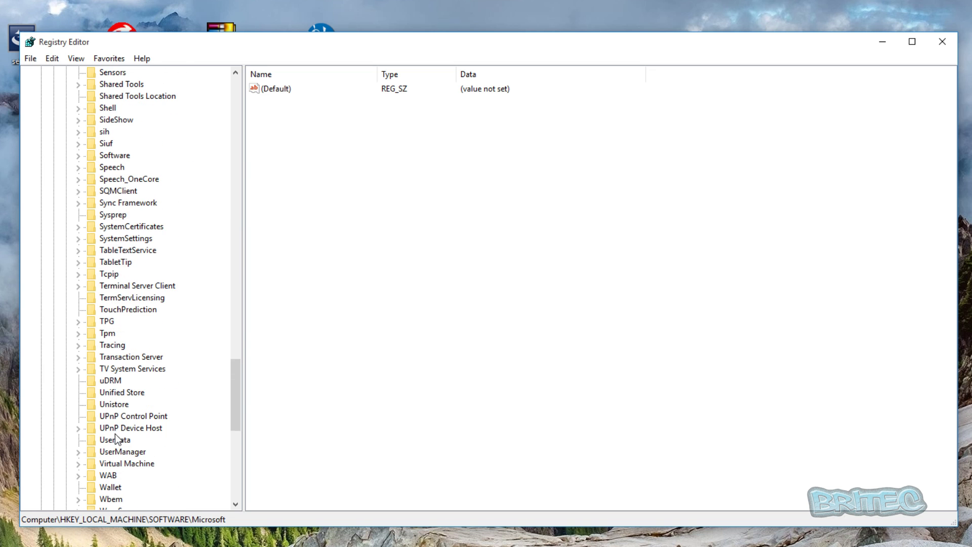
scroll(116, 438, down, 3)
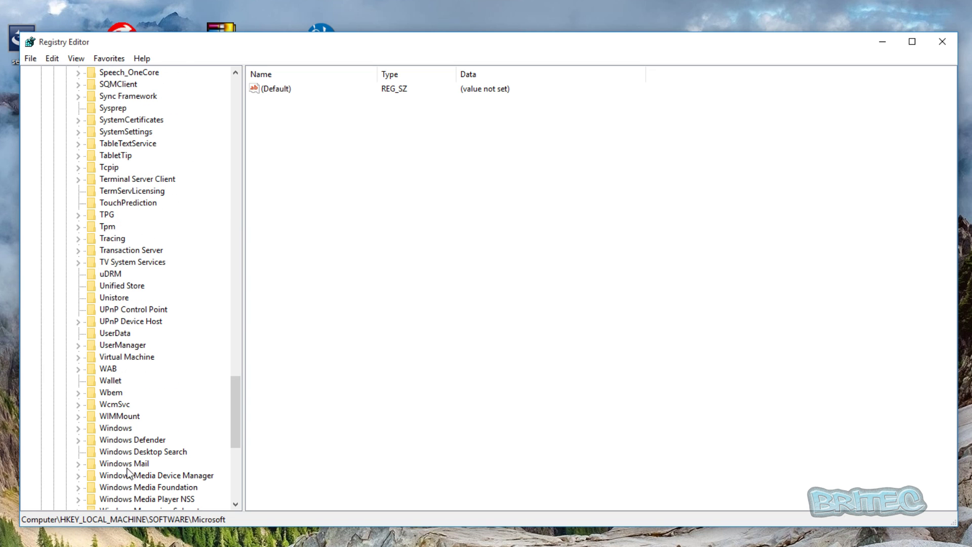
click(78, 429)
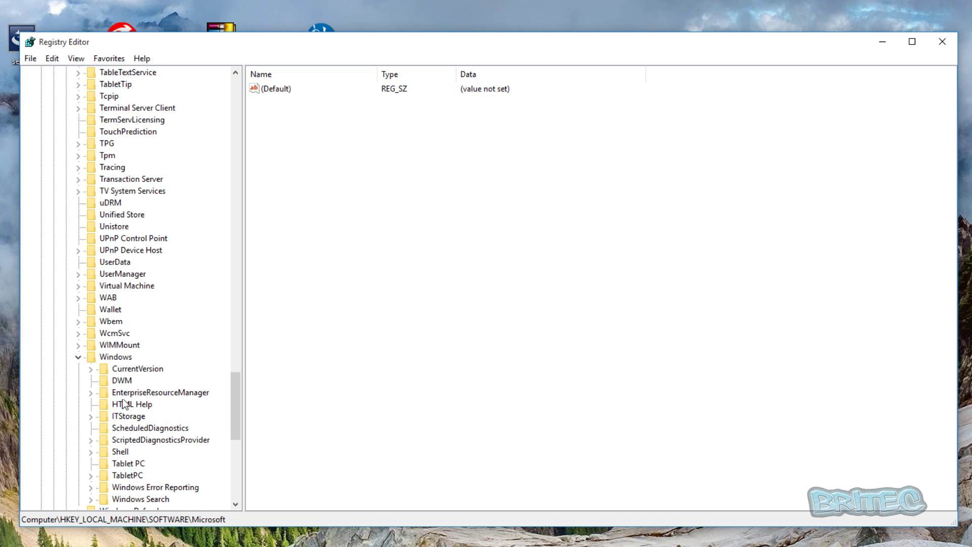
click(136, 370)
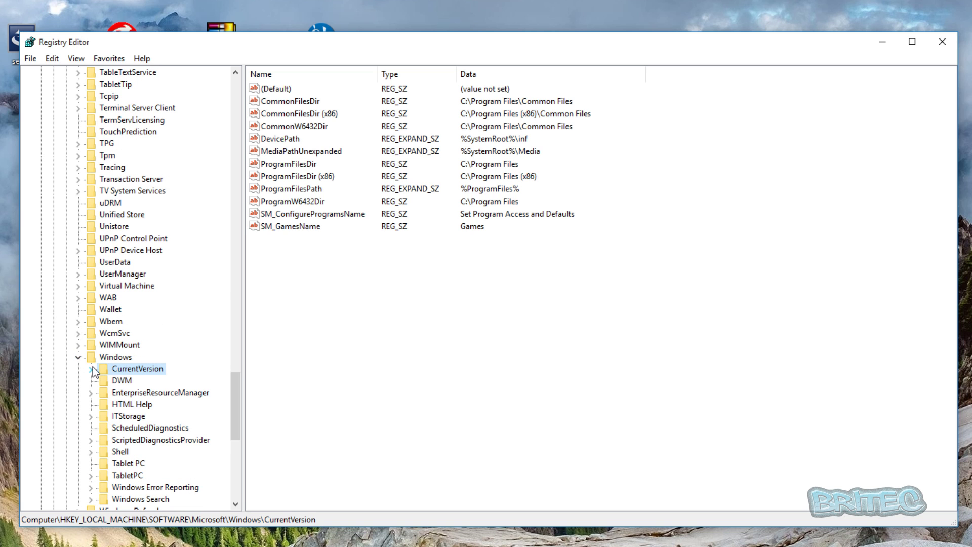
click(91, 369)
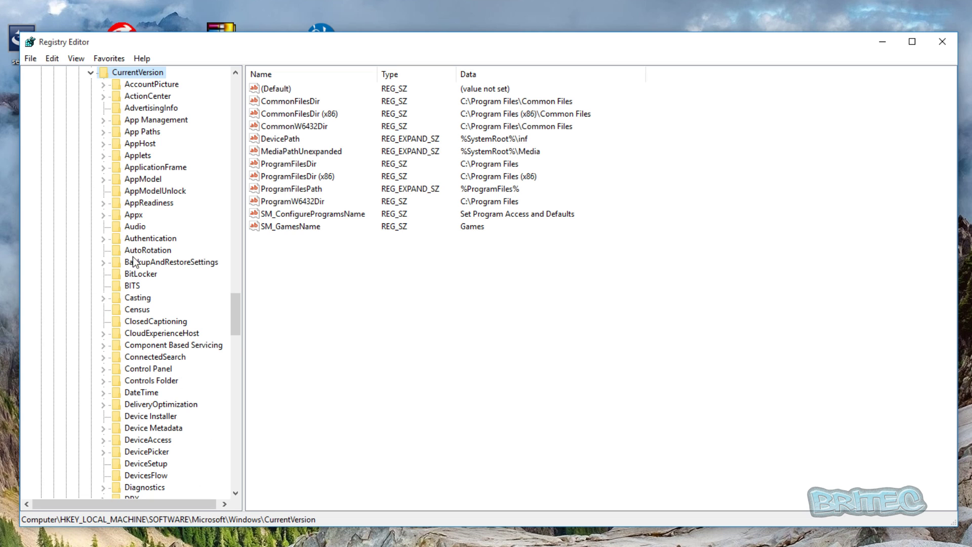
Step: Expand CurrentVersion\Policies and select the System key to list its values
scroll(136, 392, down, 9)
scroll(135, 403, down, 9)
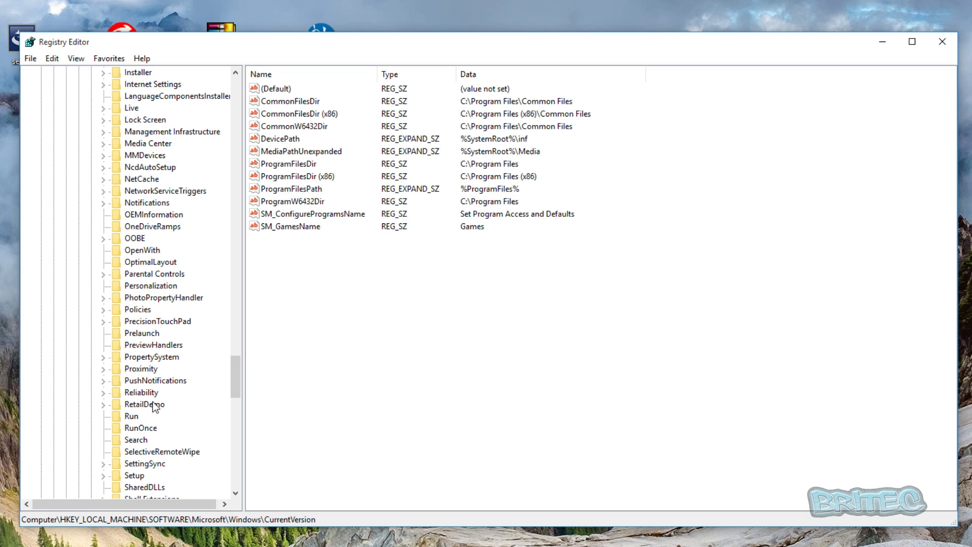
scroll(150, 406, down, 9)
scroll(150, 412, down, 4)
scroll(150, 412, up, 11)
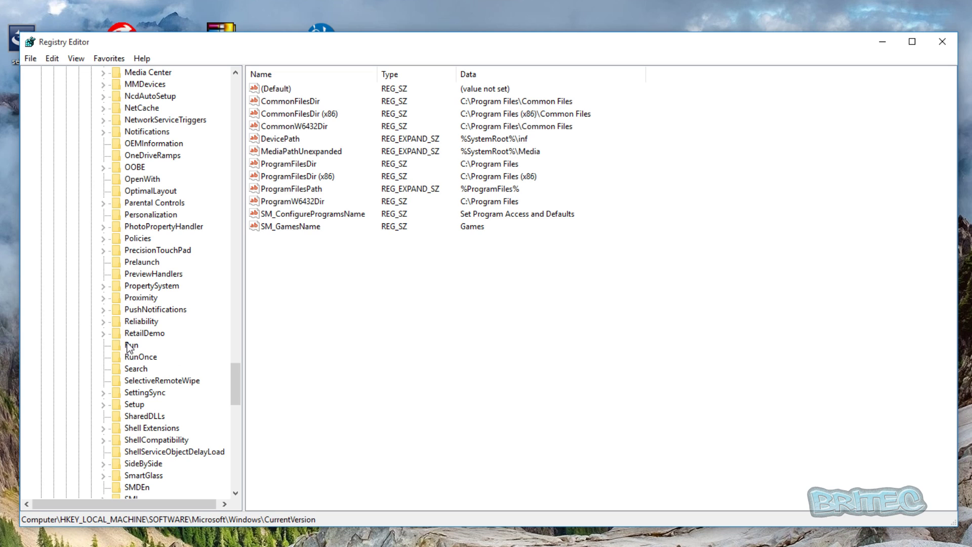
click(139, 239)
click(102, 238)
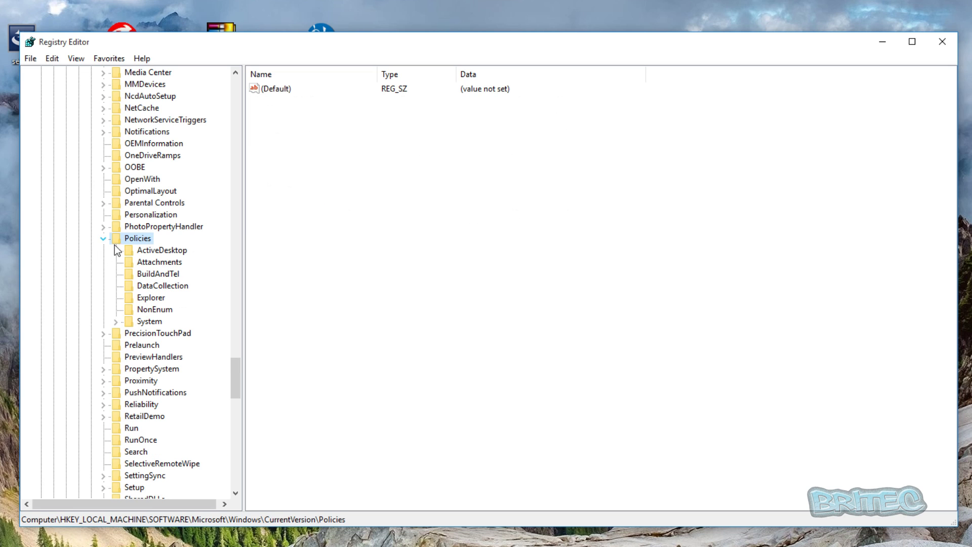
click(147, 322)
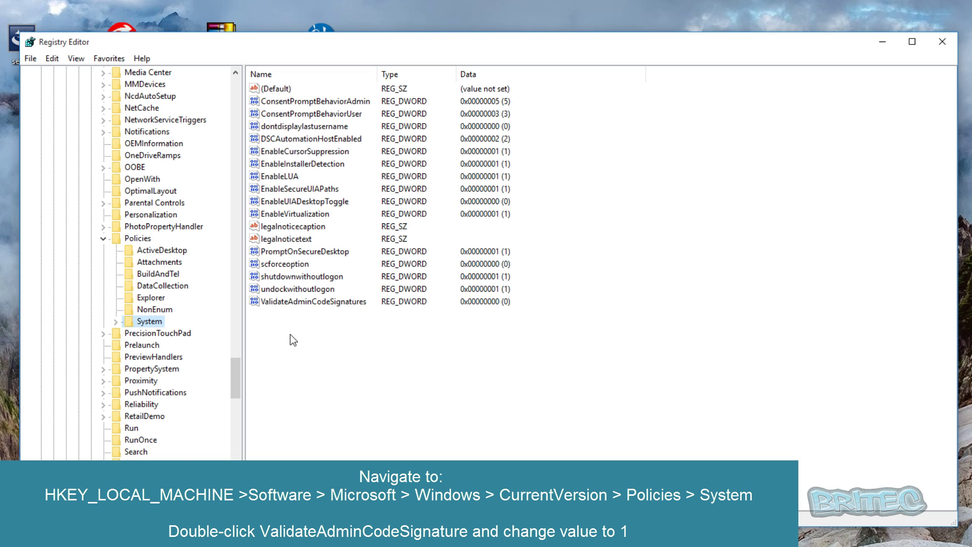
Step: Edit the Policies\System value ValidateAdminCodeSignatures and save its data as 1
click(275, 304)
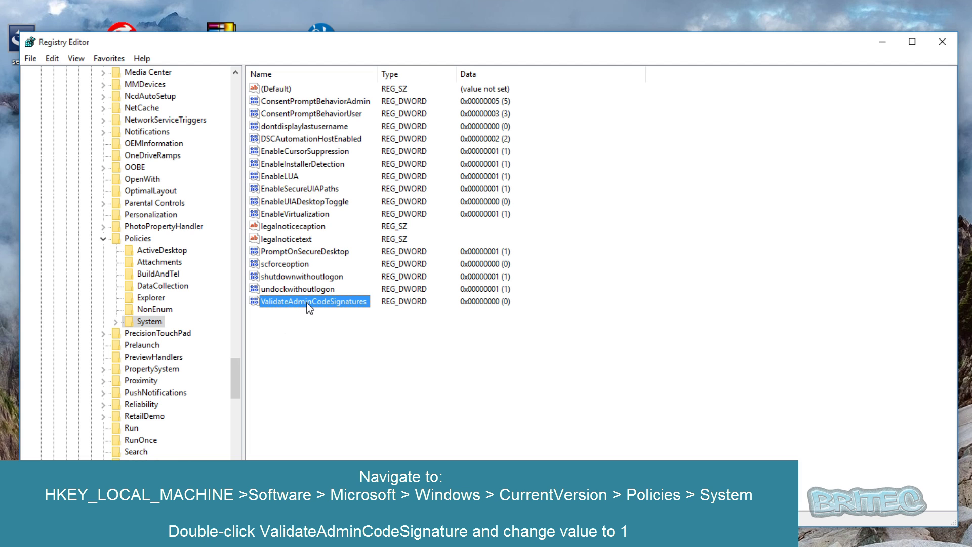
double_click(306, 303)
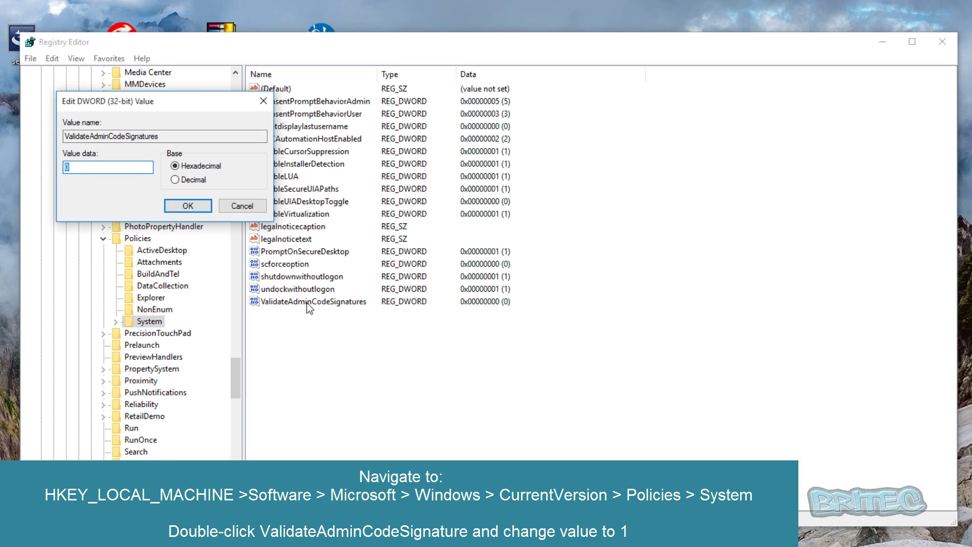
drag(121, 104, 313, 331)
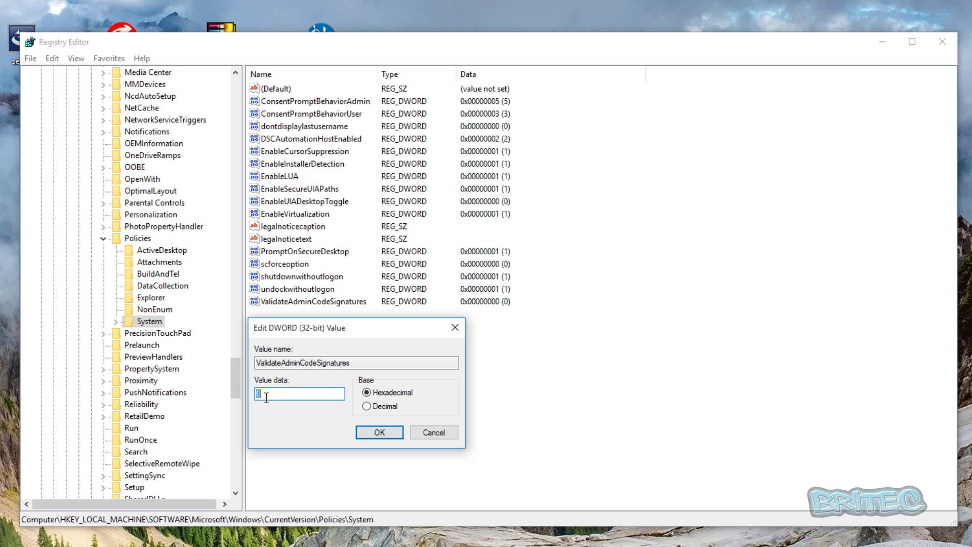
click(380, 433)
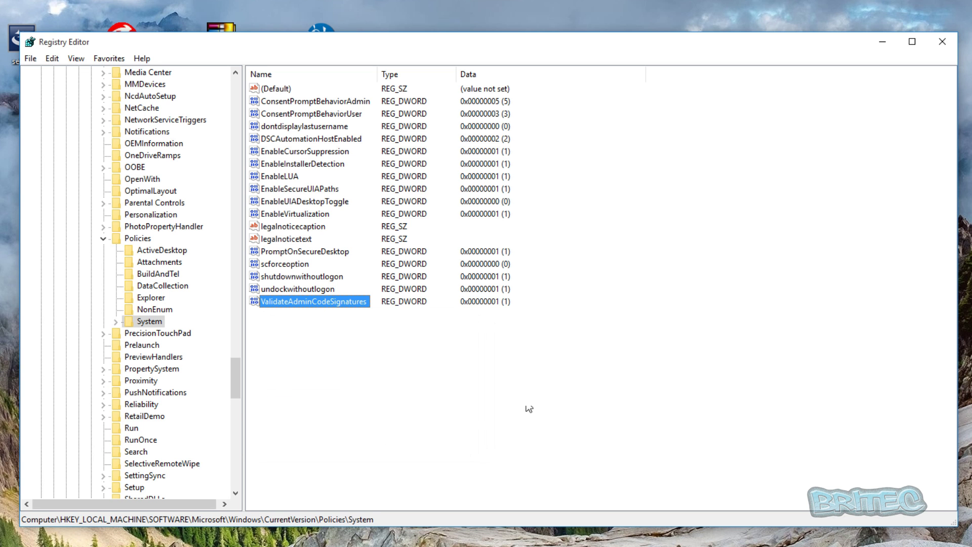
Step: Minimize Registry Editor and confirm AdwCleaner is now refused, dismissing the error
click(884, 43)
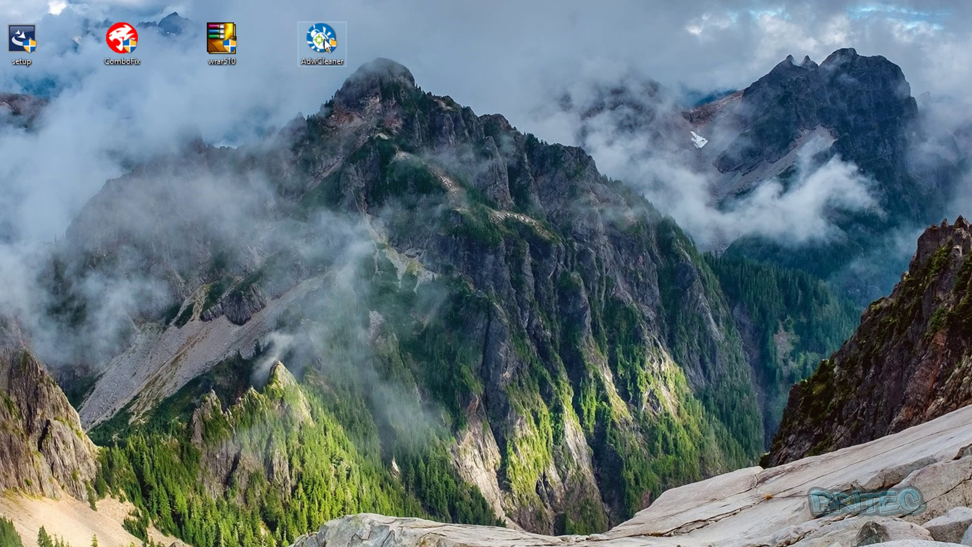
double_click(324, 40)
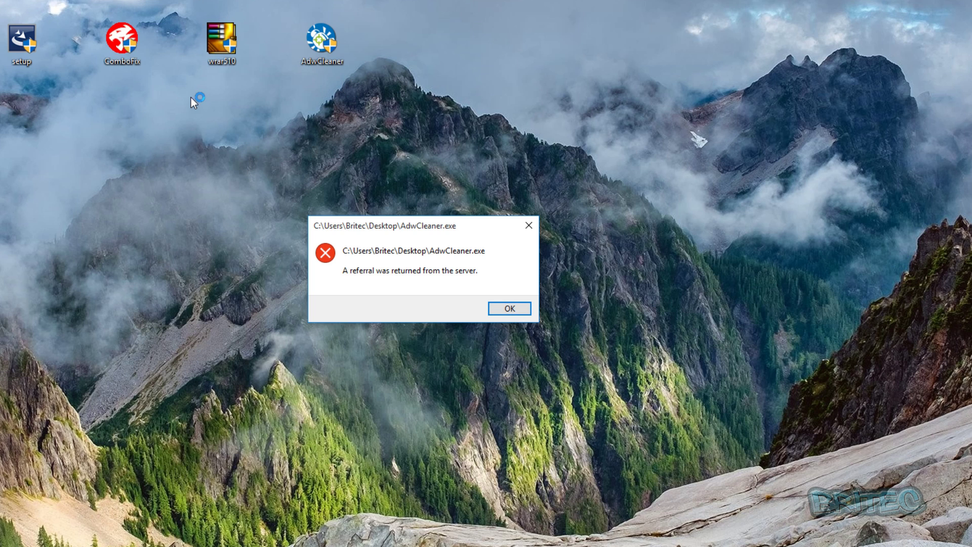
click(510, 310)
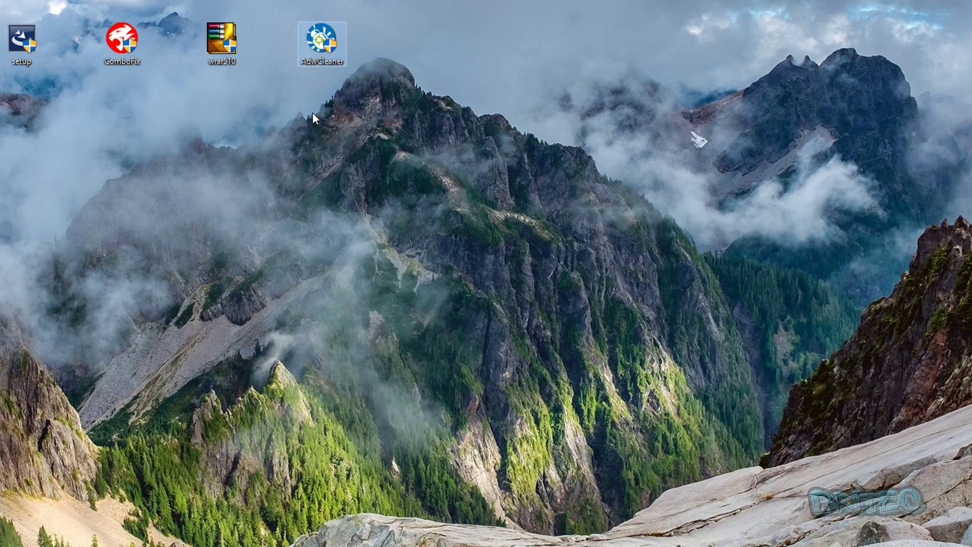
click(342, 93)
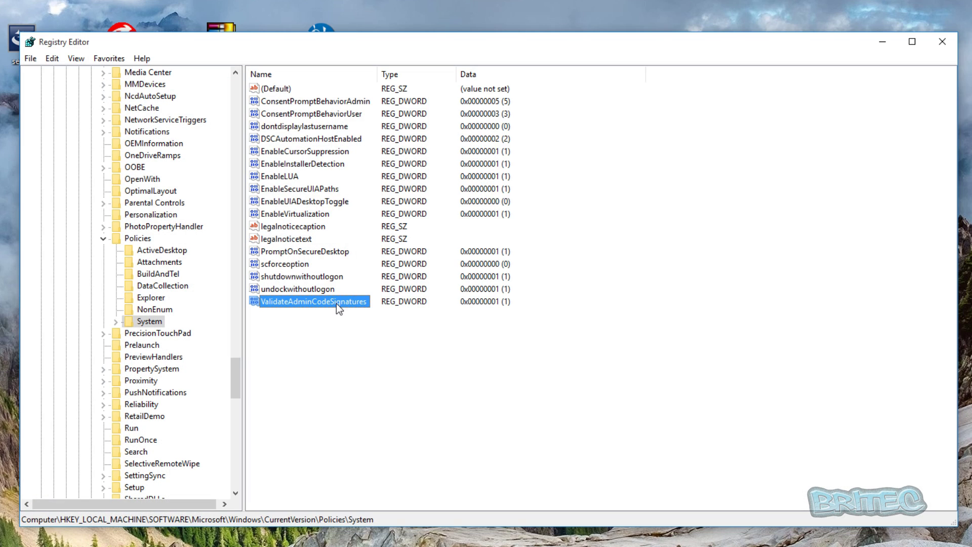
Step: Change ValidateAdminCodeSignatures data from 1 to 0, save it, and close Registry Editor
double_click(324, 303)
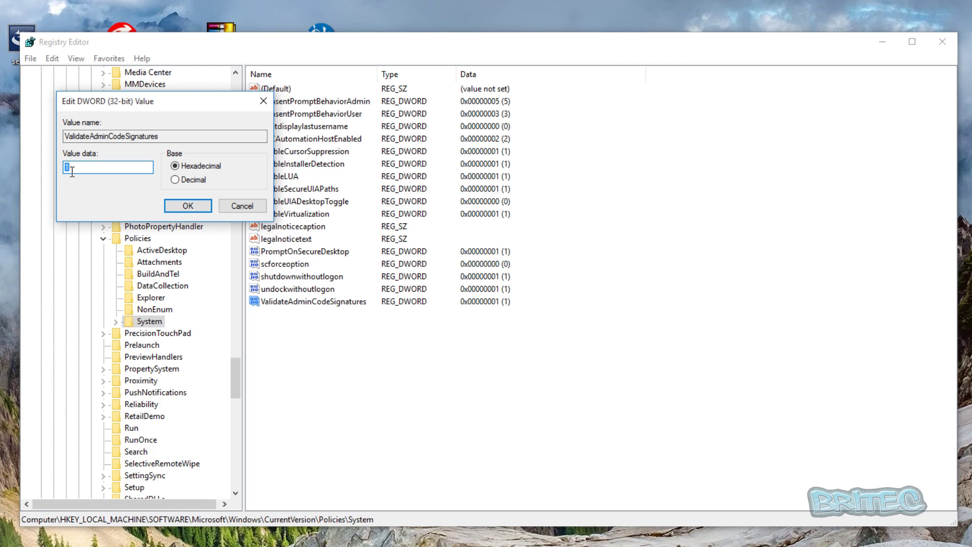
text(0)
click(199, 206)
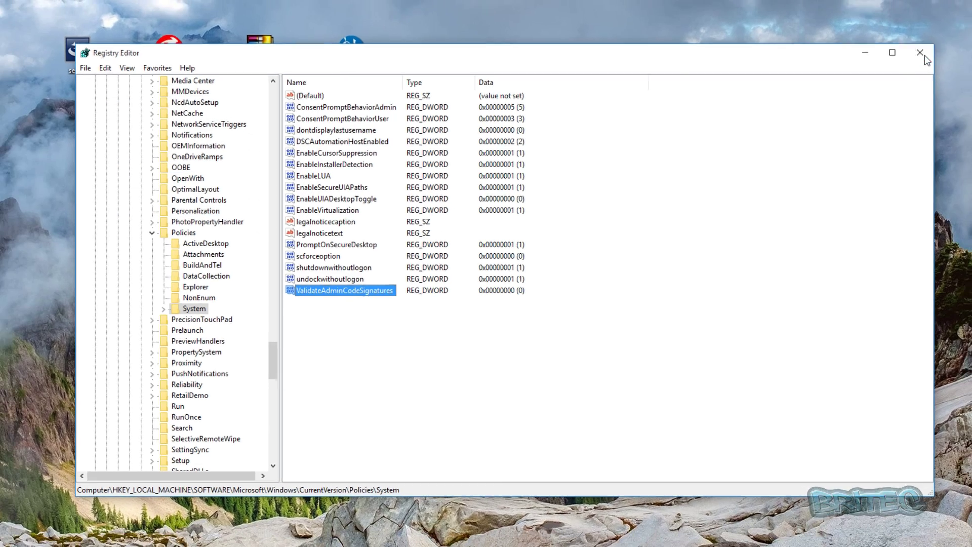
click(942, 41)
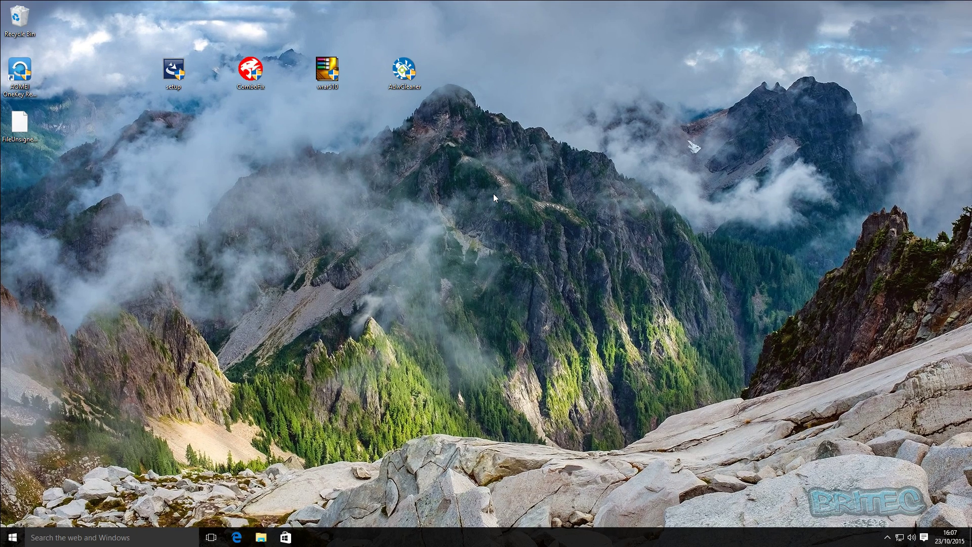